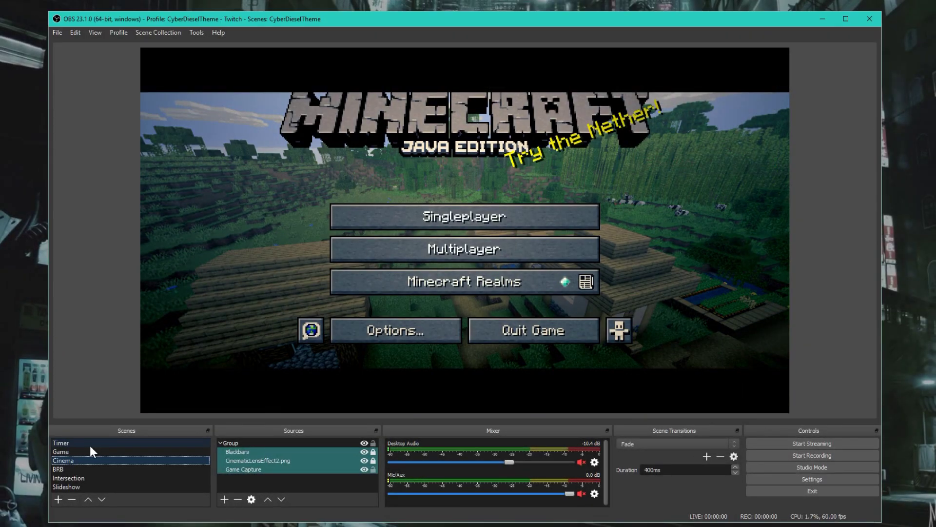
- Switch to the Game scene and open the Filters window for its Game Capture source
click(90, 447)
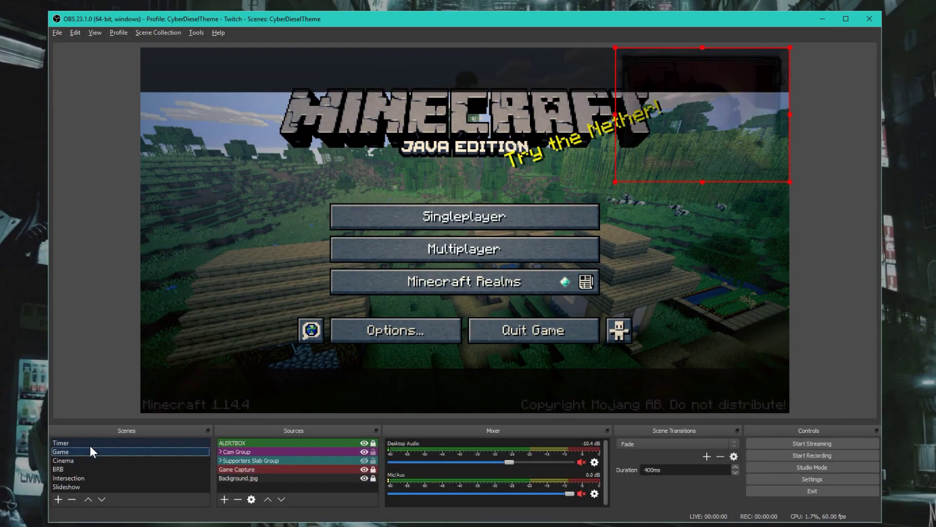
click(245, 469)
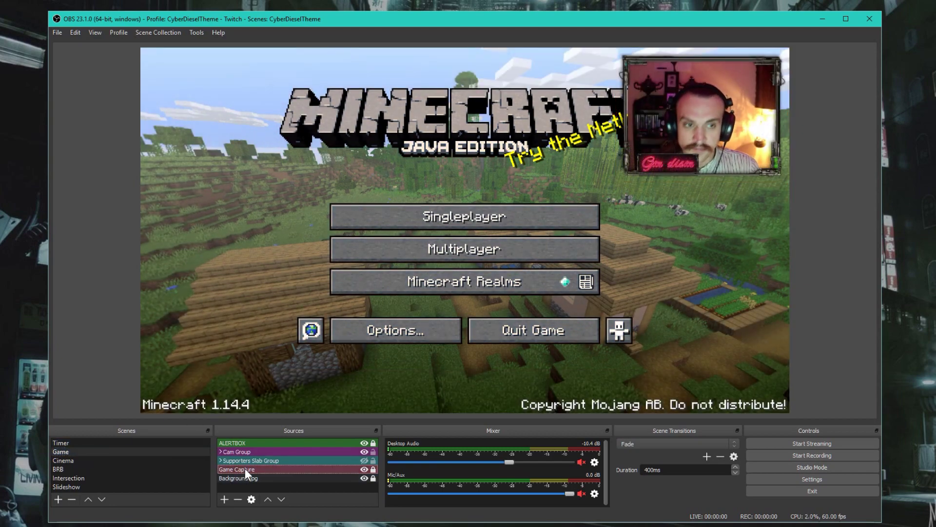
right_click(244, 469)
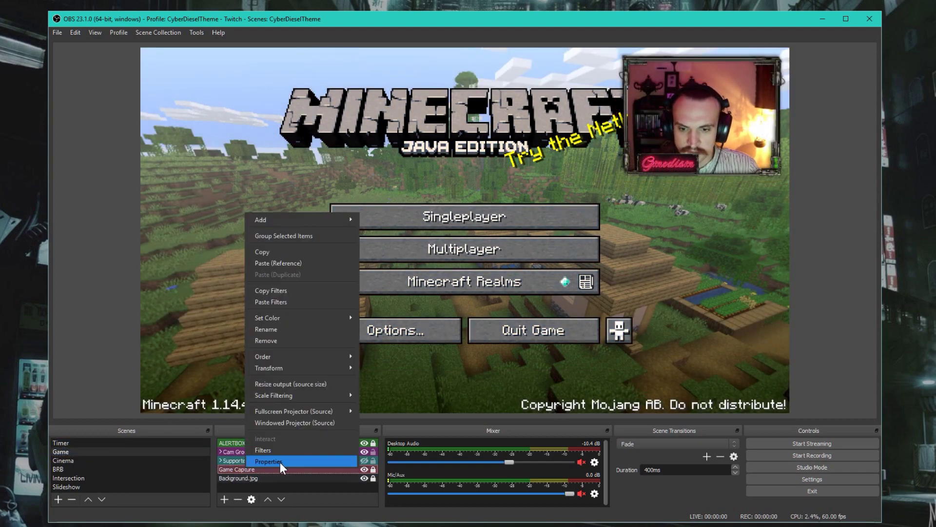
right_click(236, 467)
right_click(236, 466)
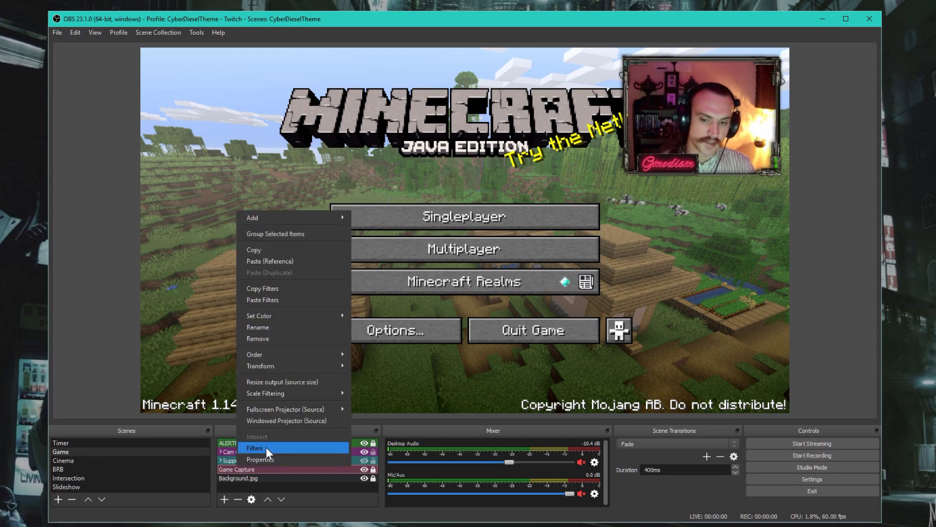
right_click(226, 468)
right_click(225, 468)
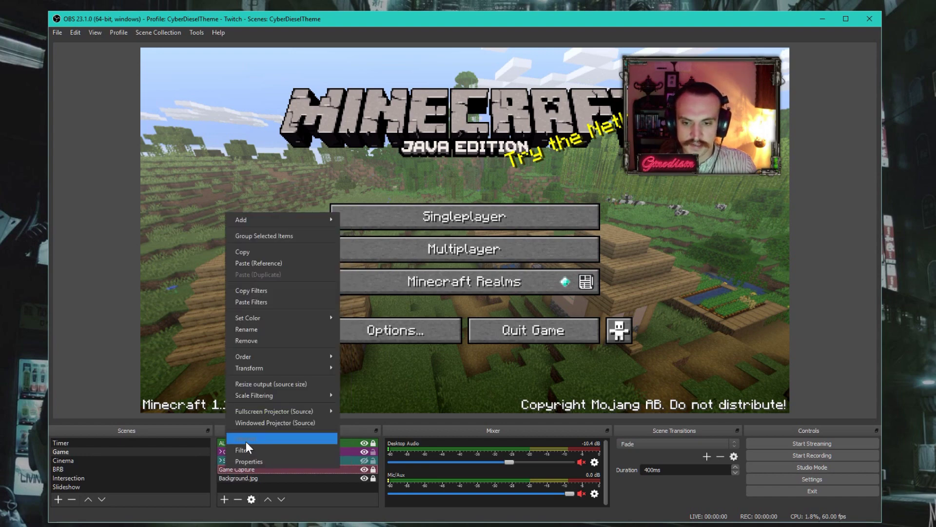
click(247, 448)
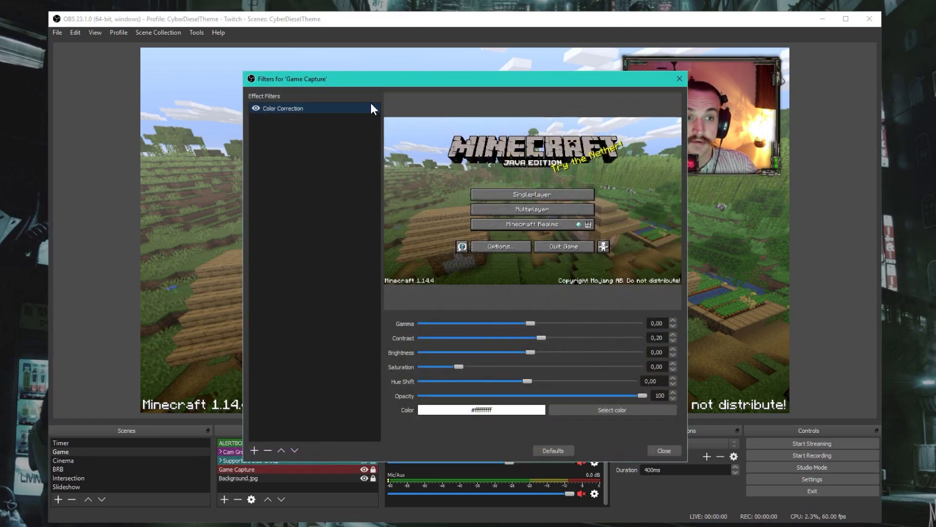
- Reposition the Game Capture filters window, browse the filter types without adding one, then close it
drag(437, 87, 256, 68)
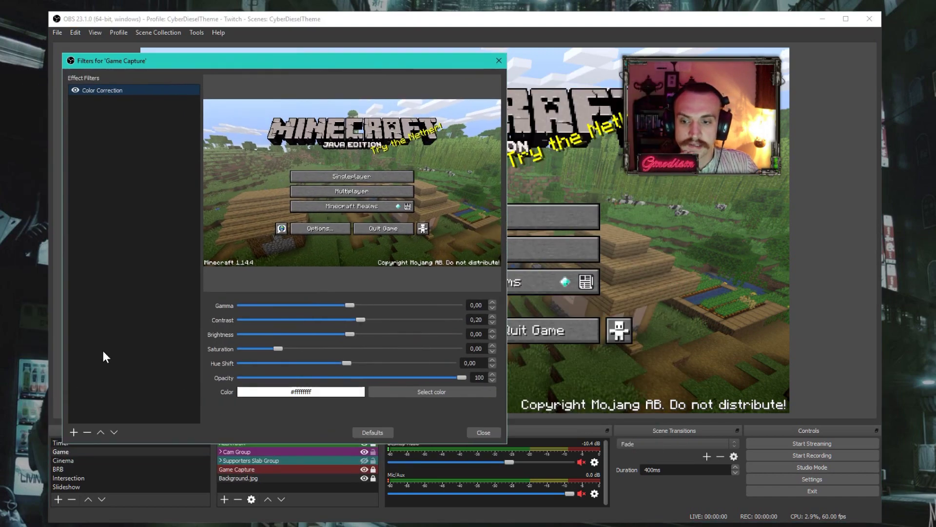
click(70, 428)
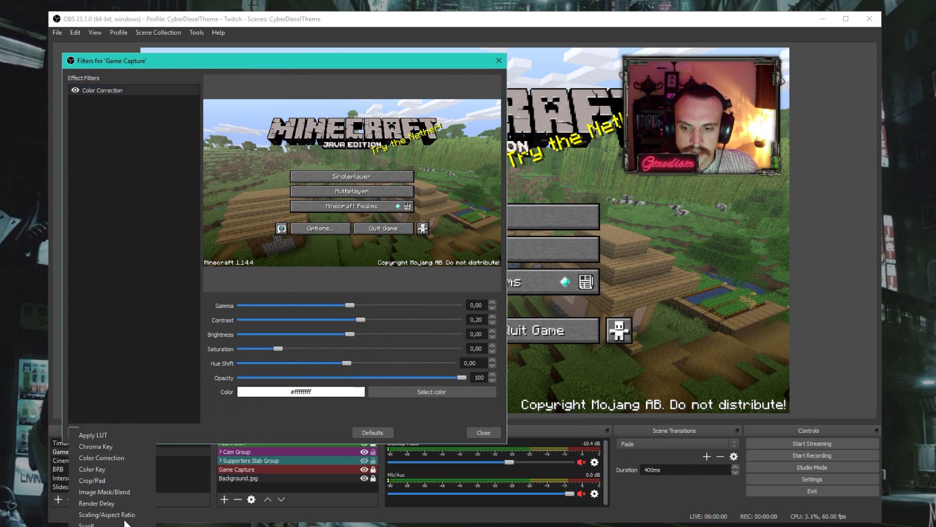
click(123, 299)
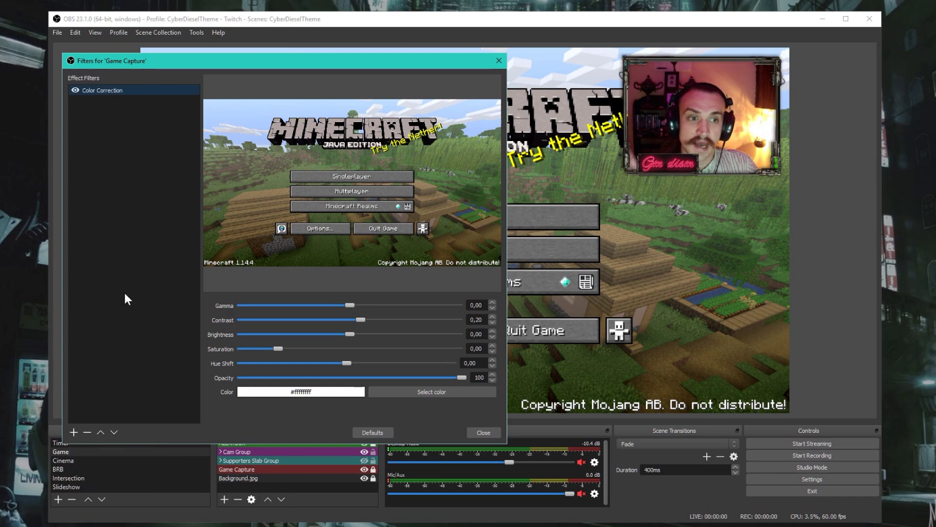
drag(221, 57, 293, 57)
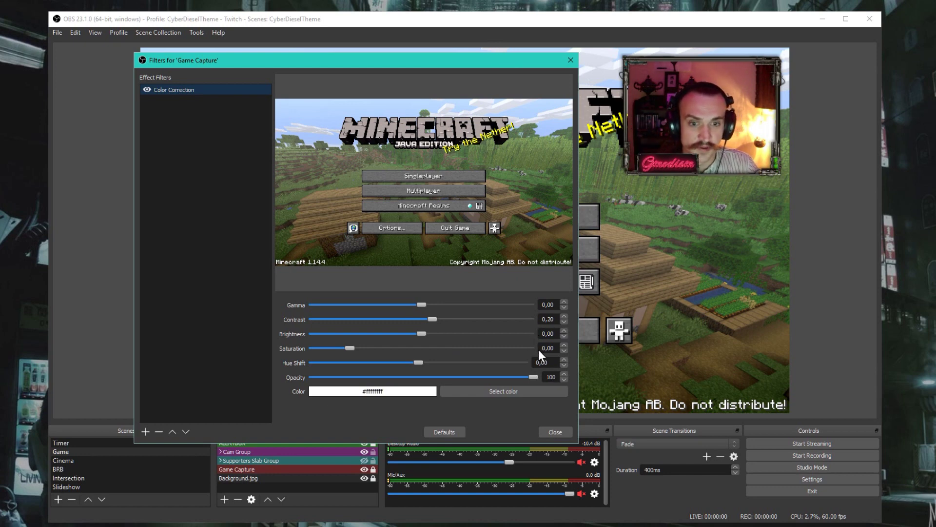
click(556, 432)
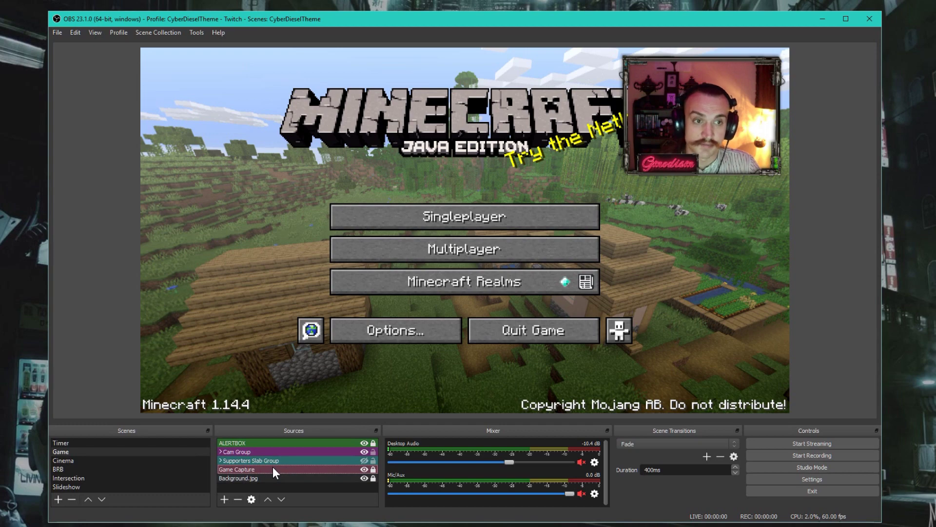
click(86, 461)
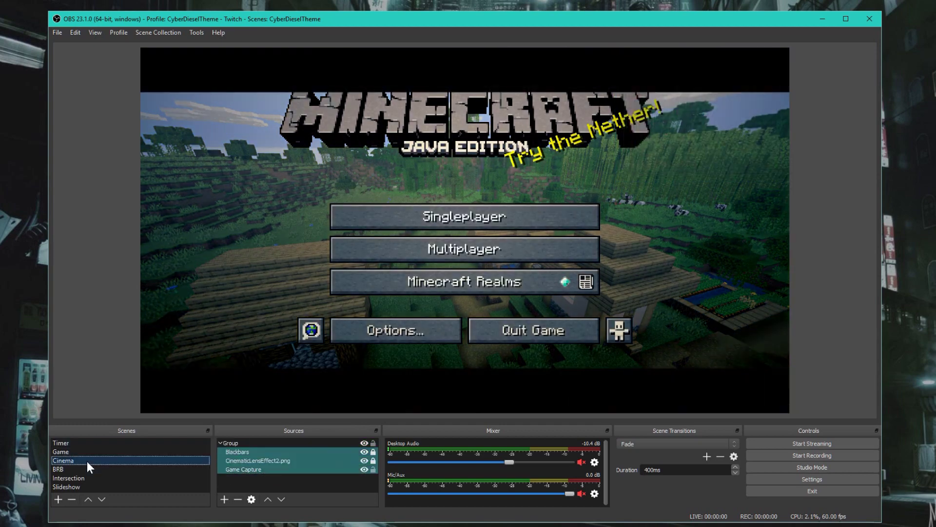
click(250, 469)
right_click(250, 465)
click(282, 447)
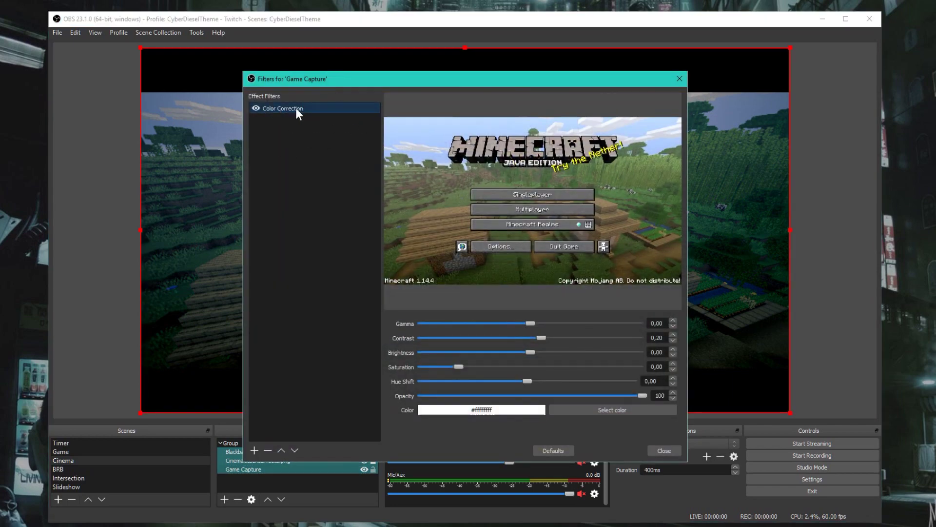
click(679, 78)
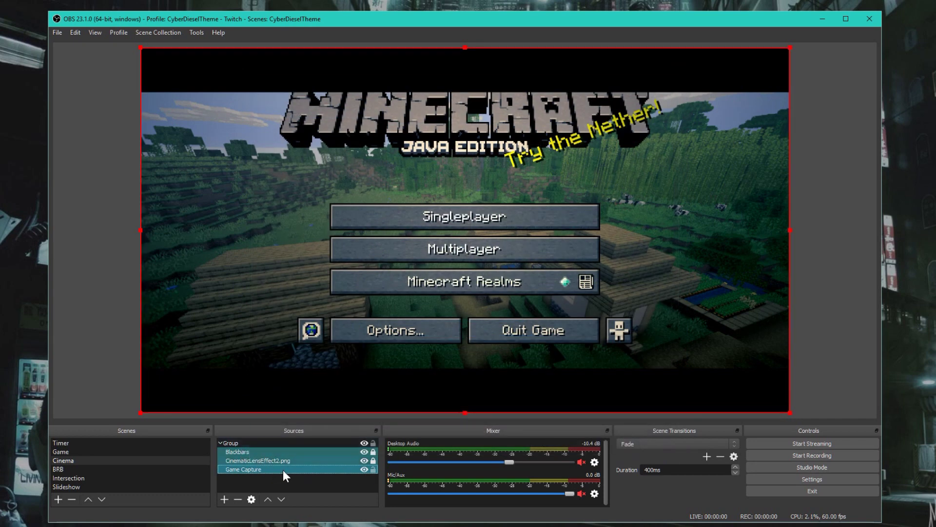
click(239, 443)
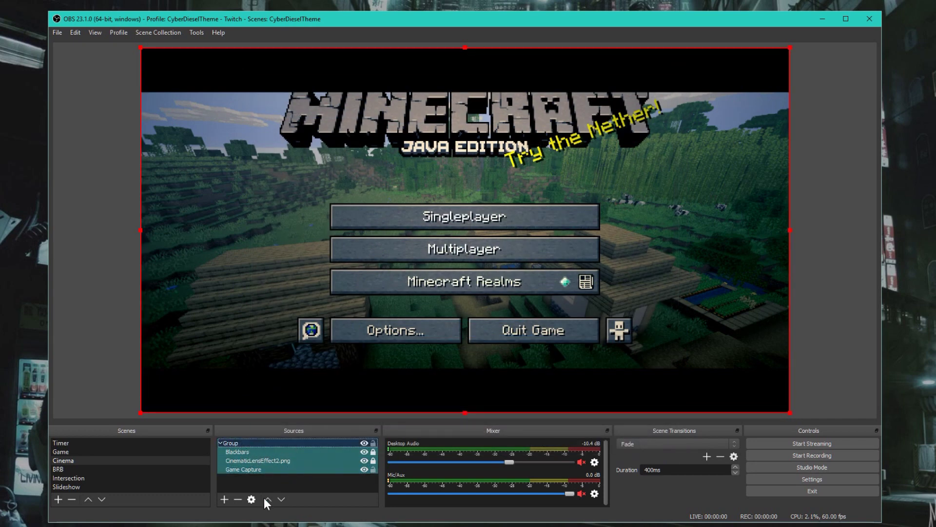
click(292, 480)
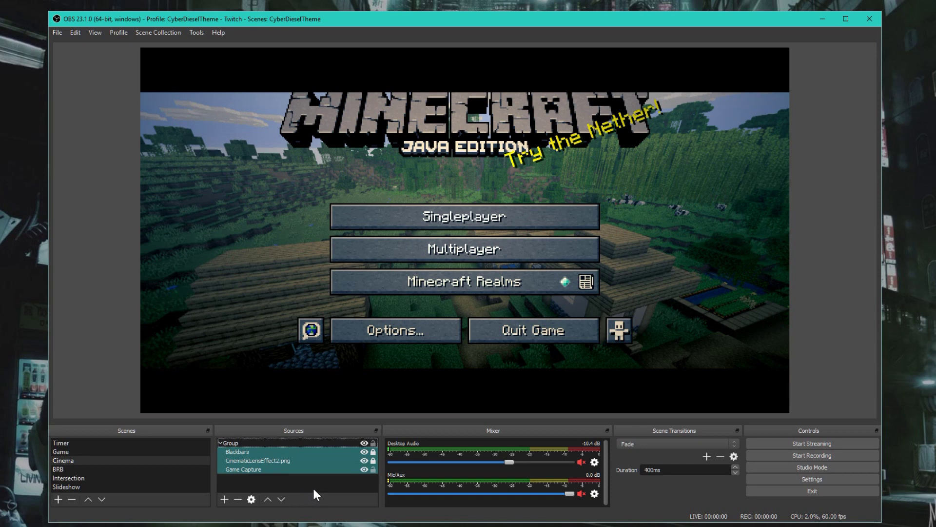
click(261, 441)
click(279, 478)
click(269, 442)
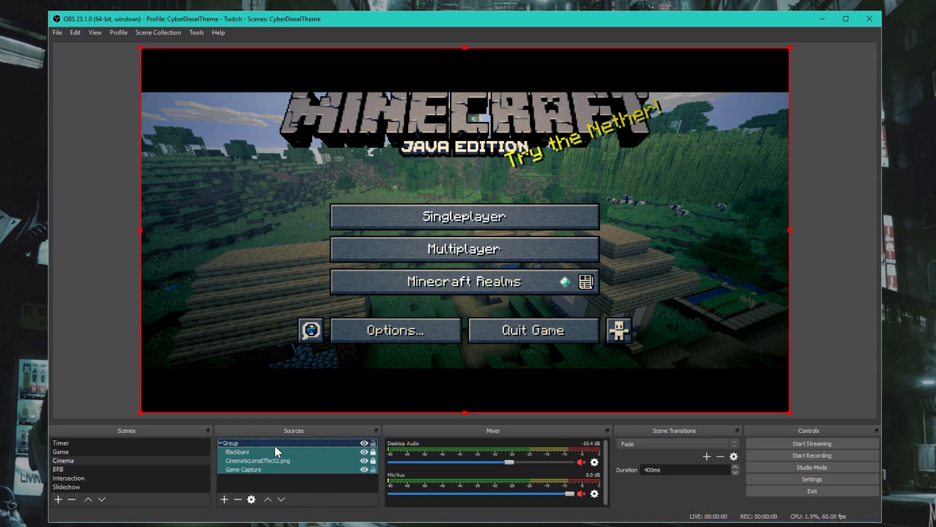
- Open the Cinema scene Group's filters and select its Apply LUT filter to view its settings
right_click(279, 438)
right_click(272, 440)
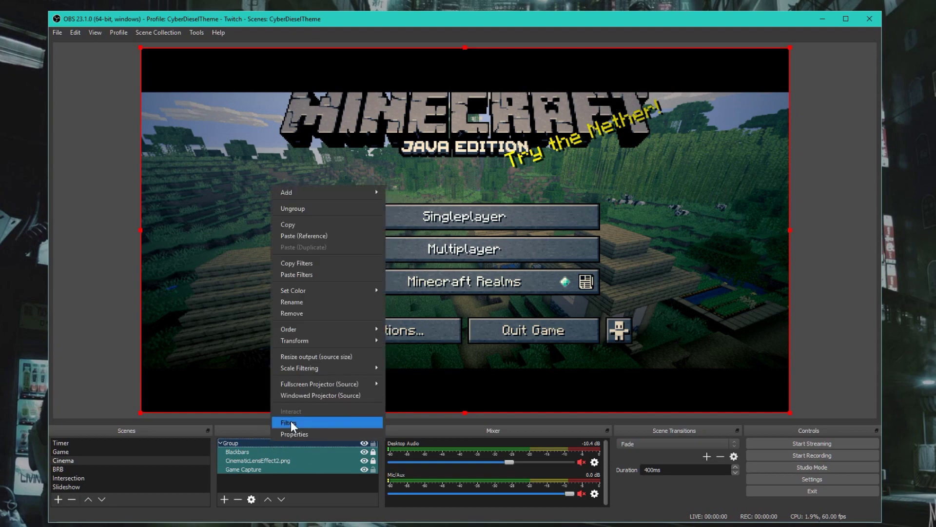
click(290, 422)
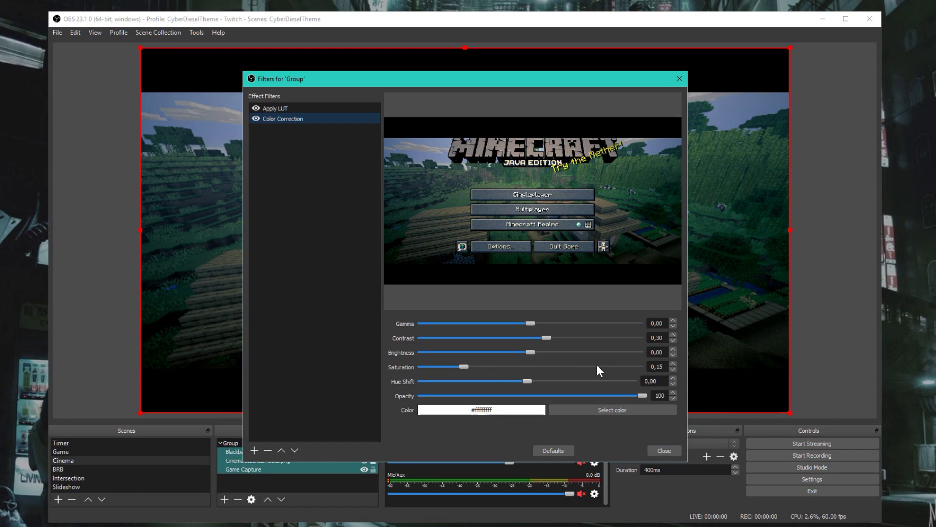
click(296, 105)
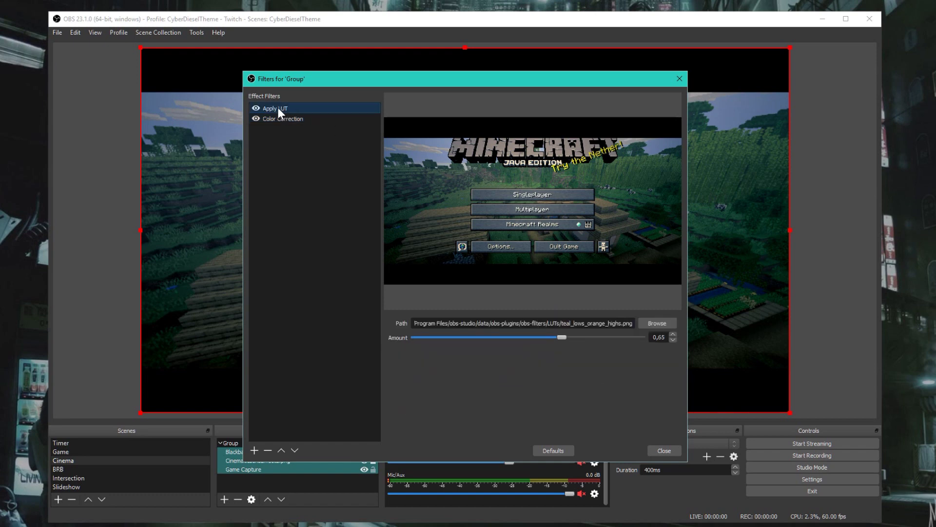
- Swap the Apply LUT image to original.png
click(658, 323)
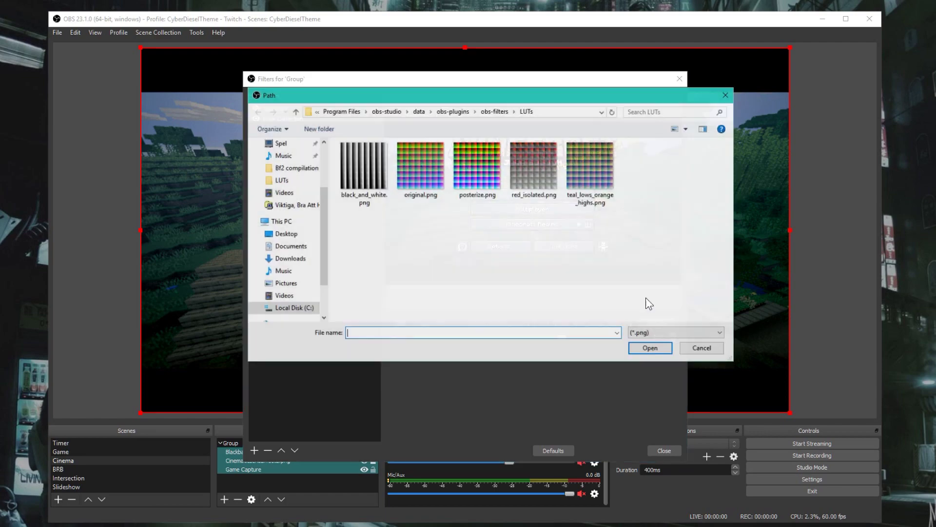
click(403, 173)
click(652, 348)
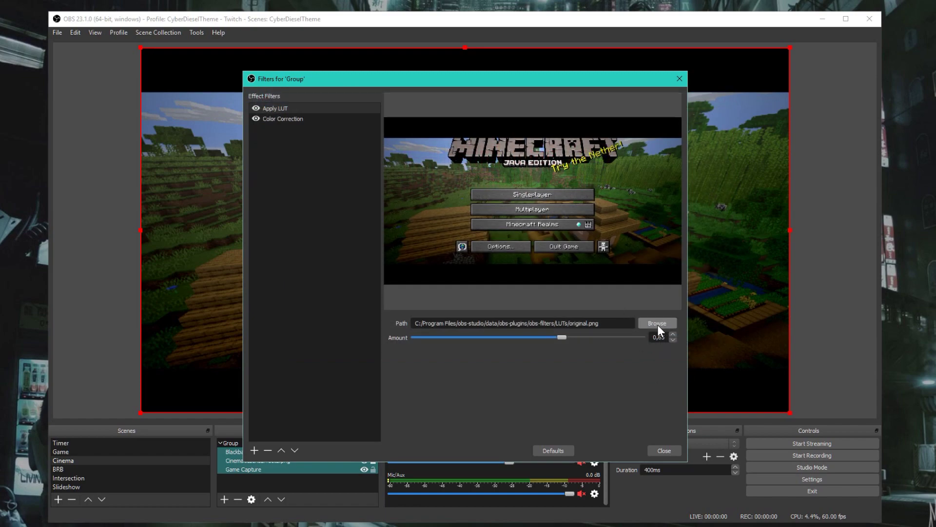
- Set the LUT back to teal_lows_orange_highs.png and close the Group's filters window
click(658, 324)
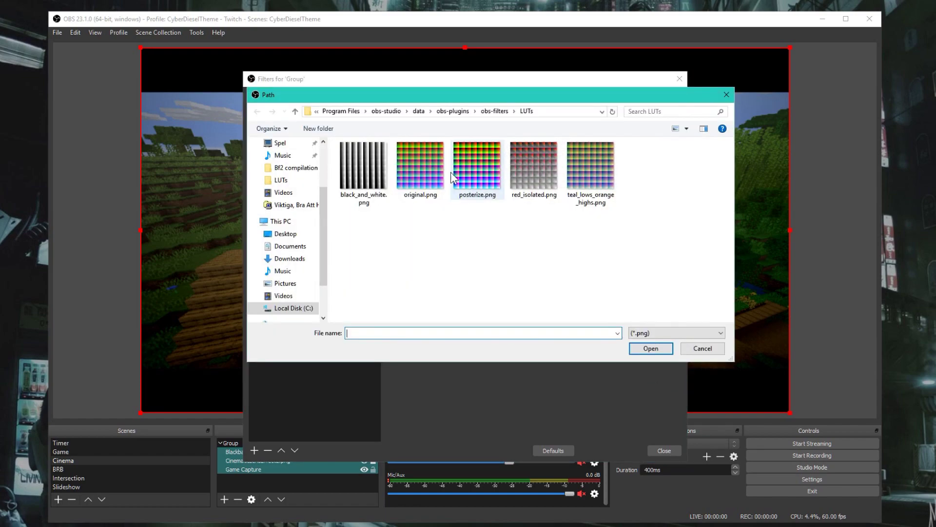
click(595, 163)
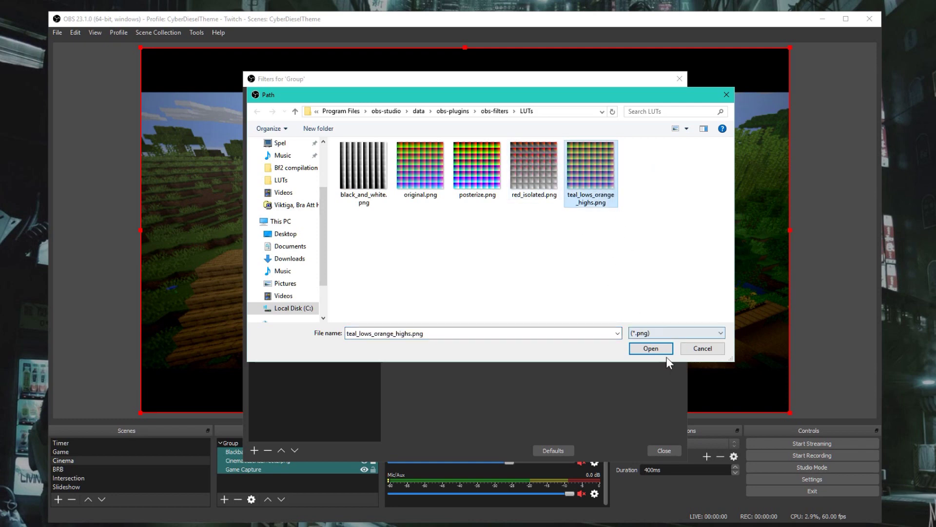
click(652, 348)
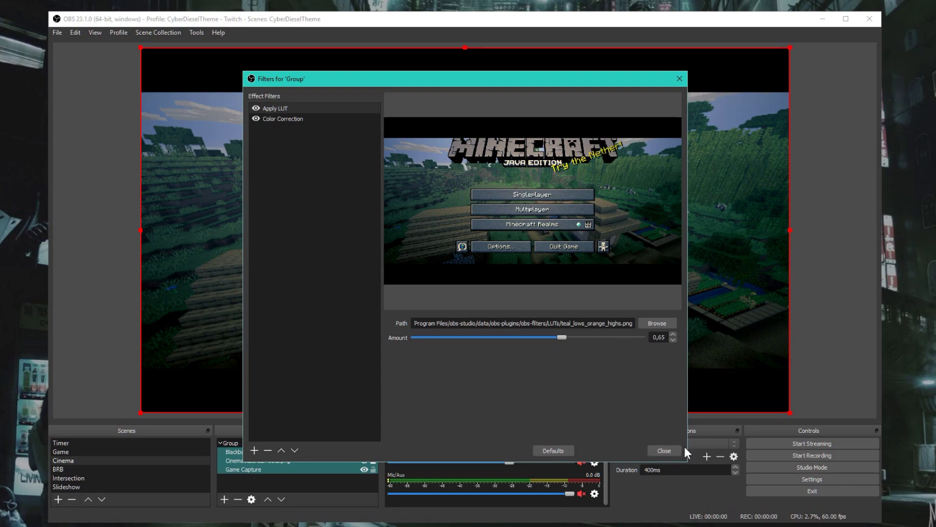
click(665, 450)
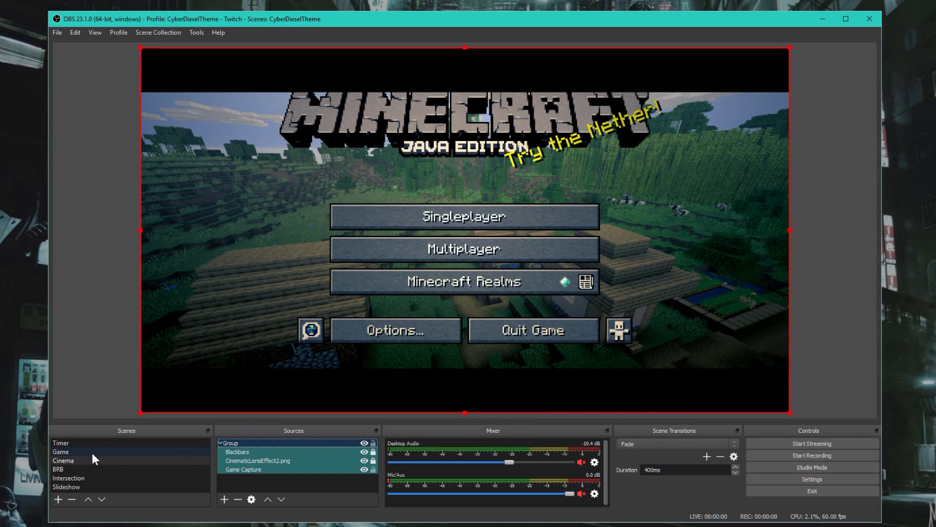
- Switch to the Cinema scene and briefly select, then deselect, its Group source
click(167, 459)
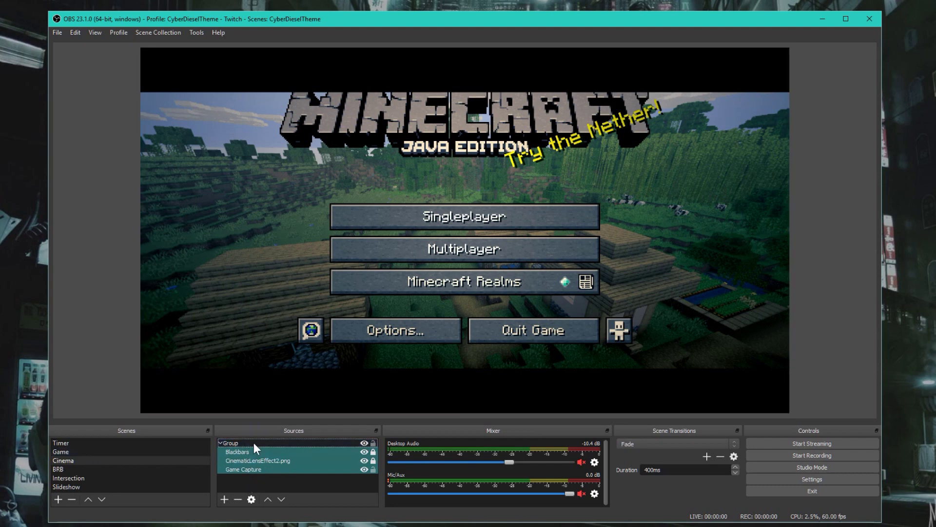
click(270, 442)
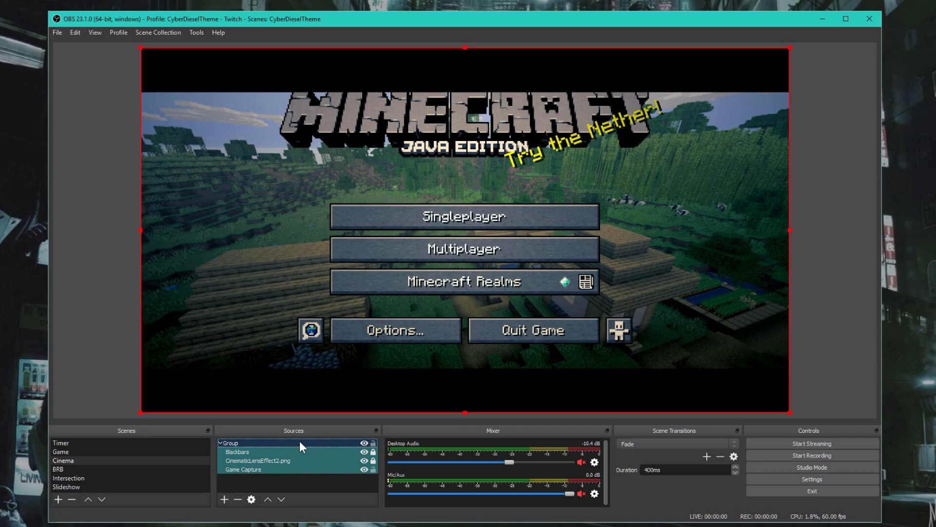
click(259, 480)
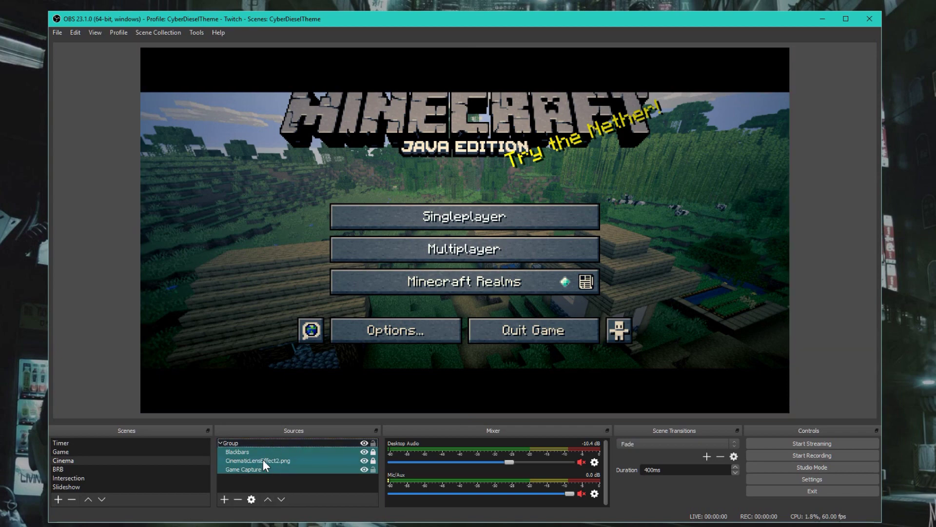
- Toggle the CinematicLensEffect2.png vignette off and back on, then hide the Game Capture
click(362, 460)
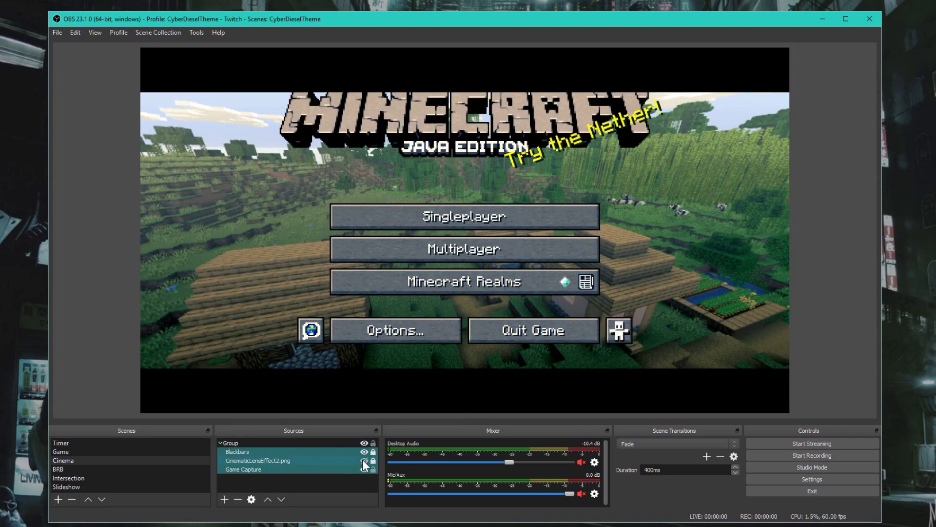
click(362, 460)
click(362, 459)
click(362, 459)
click(364, 469)
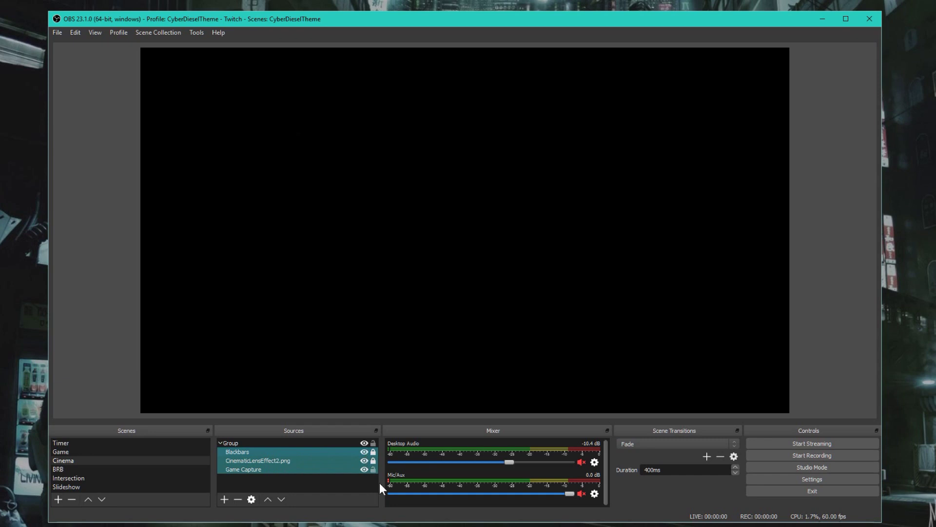
- Go to the Game scene, then use the Down key to move to the Intersection scene
click(128, 450)
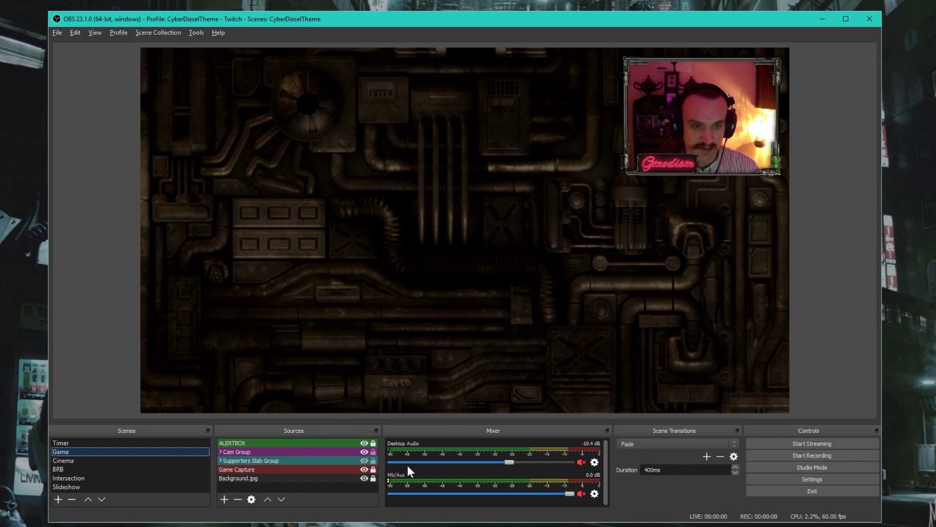
key(Down)
key(Down)
key(Down)
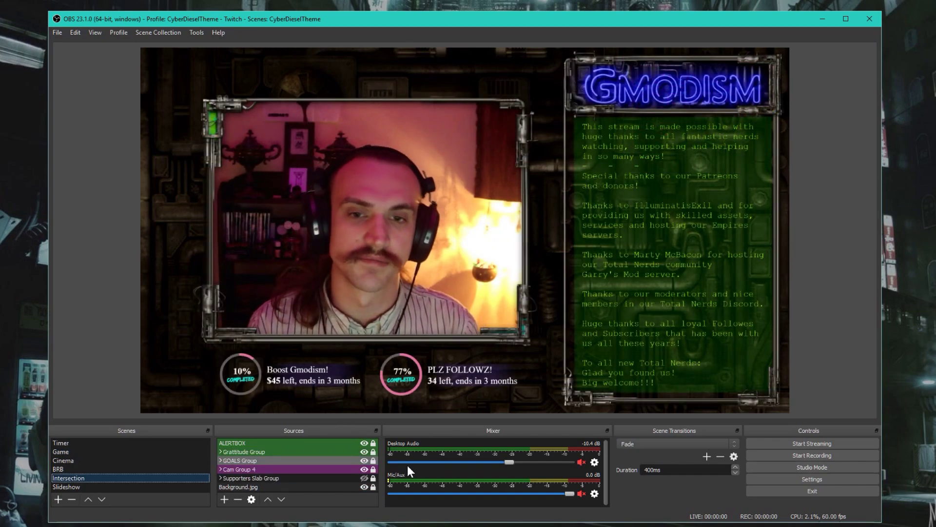